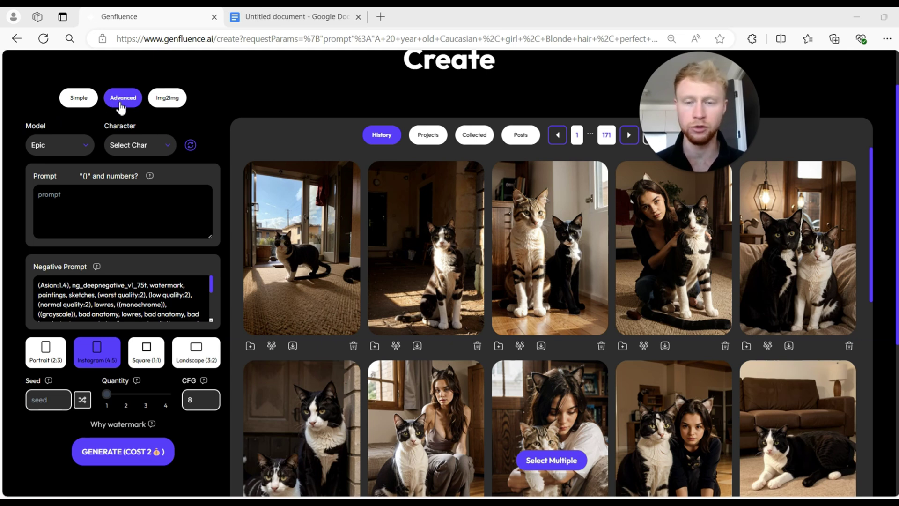
Open the Model dropdown to see the available generation models, such as Epic.
click(47, 143)
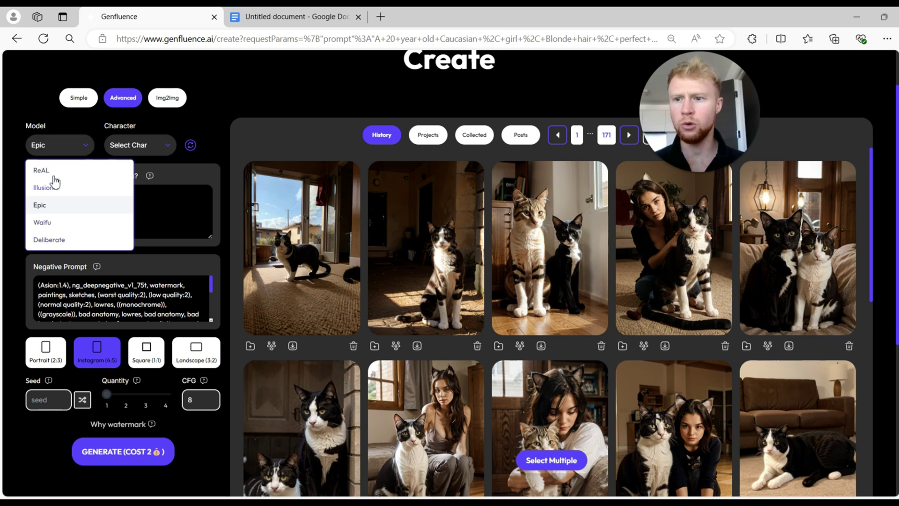
Keep Epic as the model and apply the EE Chick character, a 24-year-old Caucasian blonde girl.
click(44, 209)
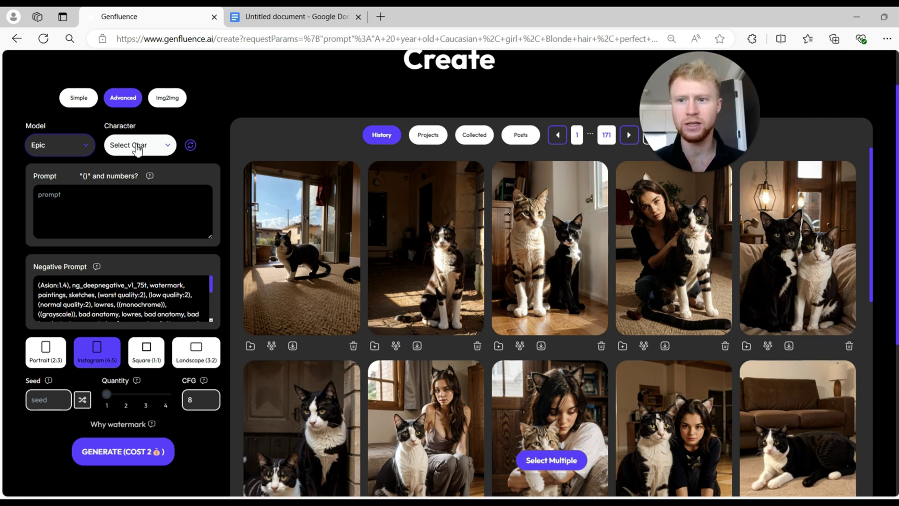
click(137, 150)
click(119, 171)
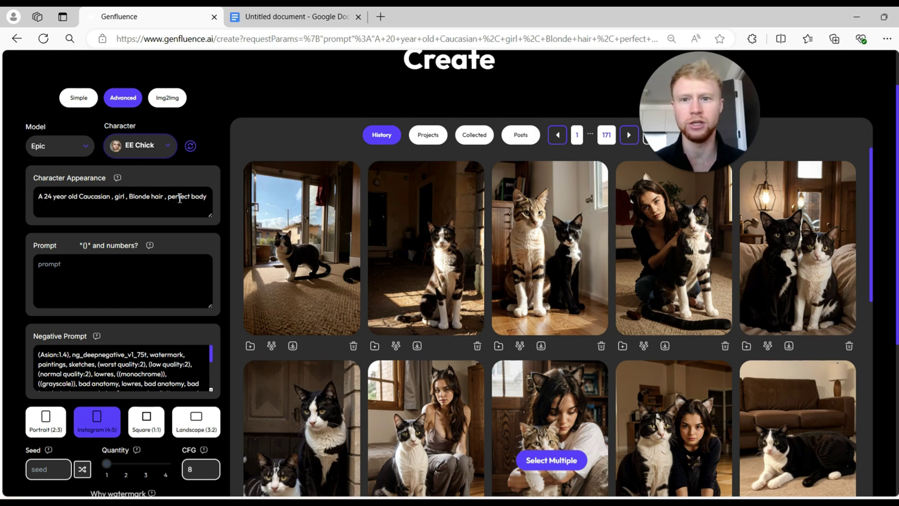
scroll(180, 199, down, 1)
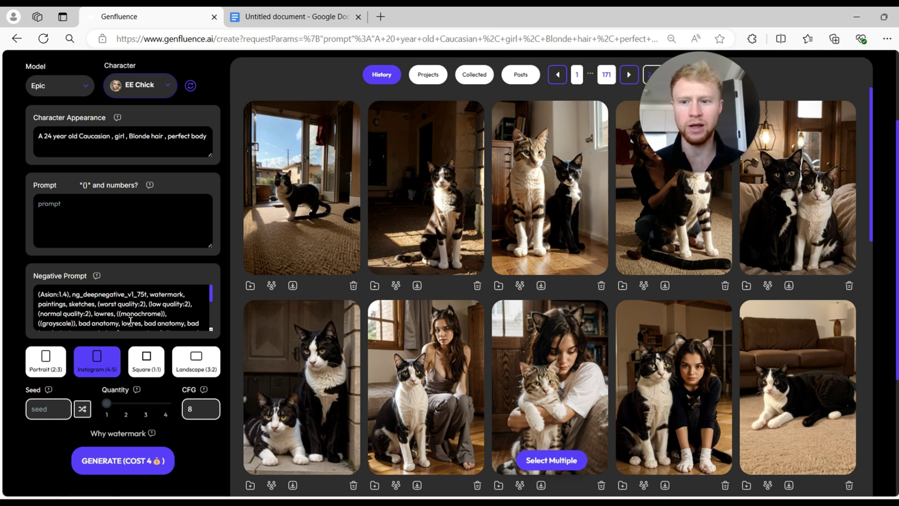
scroll(132, 310, down, 5)
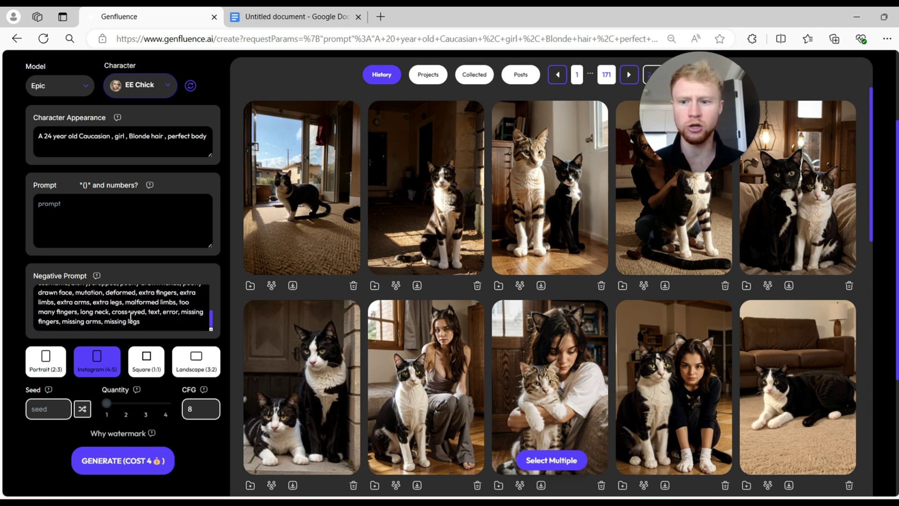
mouse_move(150, 323)
mouse_down()
mouse_move(108, 322)
mouse_move(113, 310)
mouse_move(145, 311)
mouse_move(154, 323)
mouse_up()
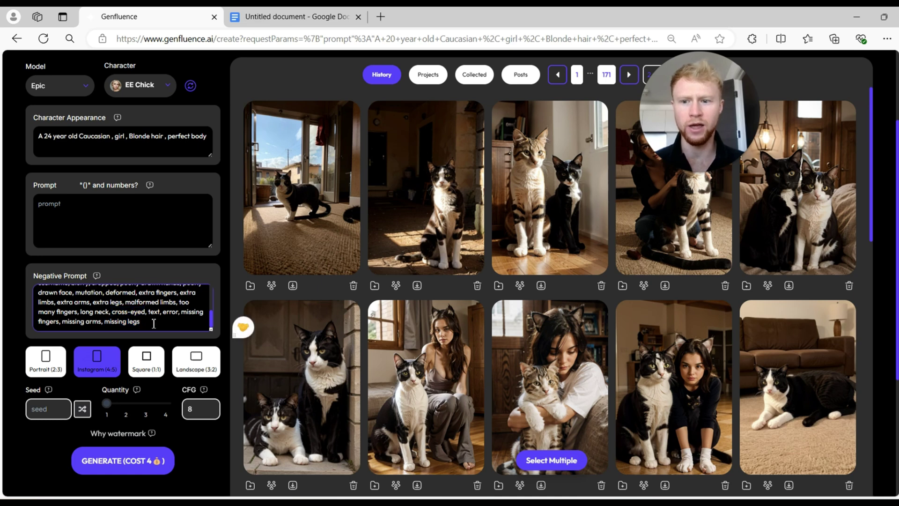
scroll(153, 323, up, 3)
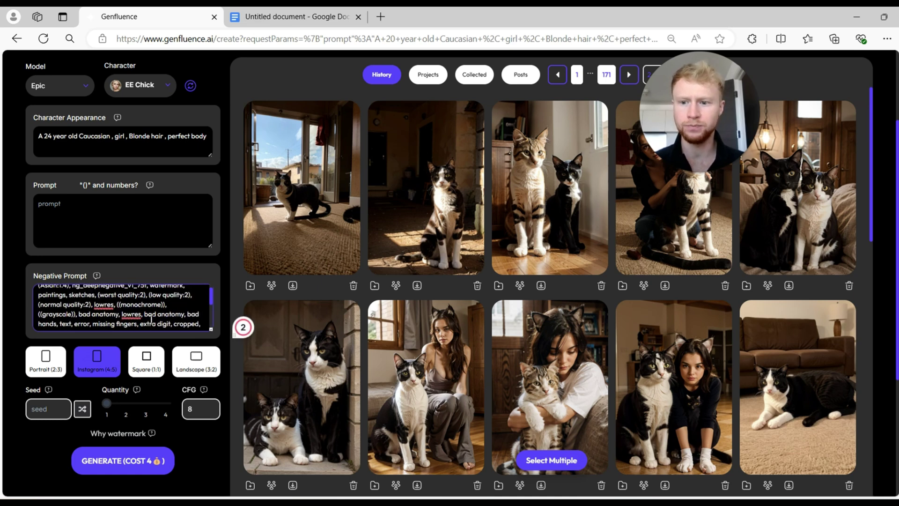
scroll(149, 319, down, 3)
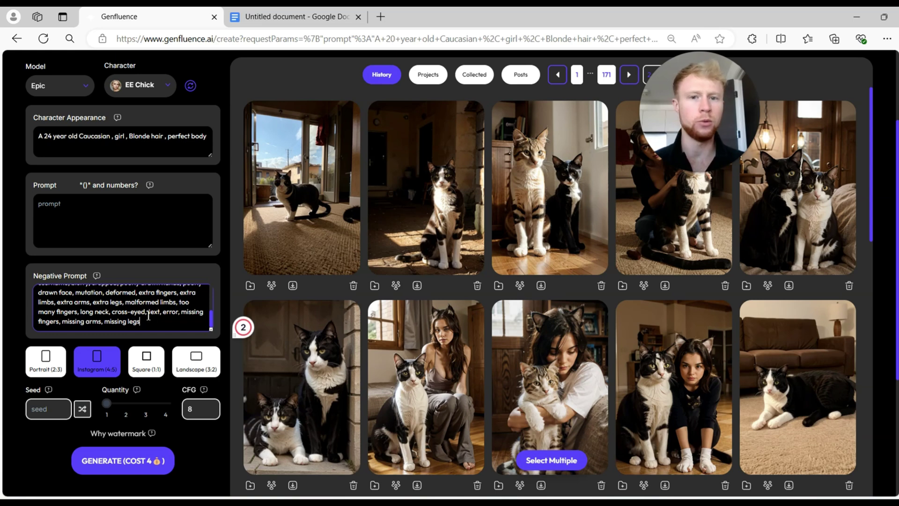
scroll(148, 317, up, 3)
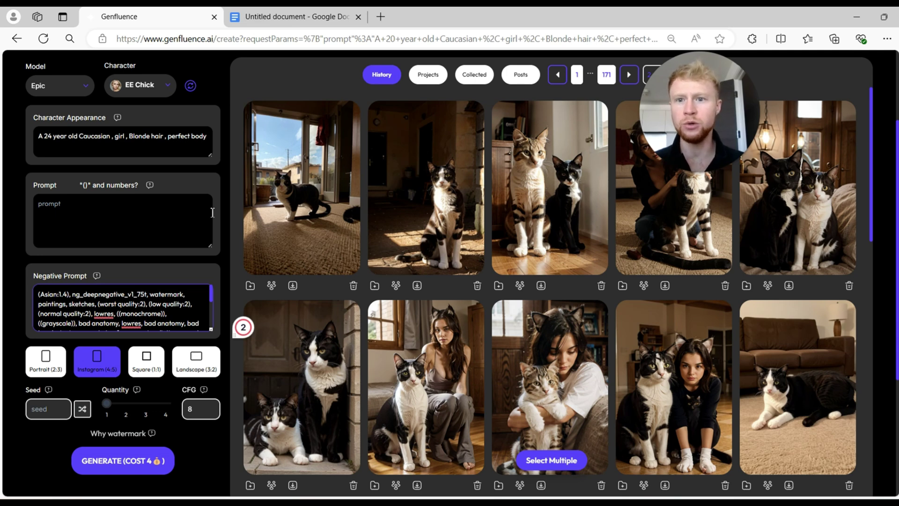
Paste the prompt of the blonde girl in a white oversized baggy t-shirt and short jeans.
click(141, 239)
text(A 24 year old Caucasian , girl , Blonde hair , perfect body, brown eyes, blemishes, tanned, eyebrows,  standing , (plain white over sized baggy tshirt) good lighting, ring light, feminine,  short jeans)
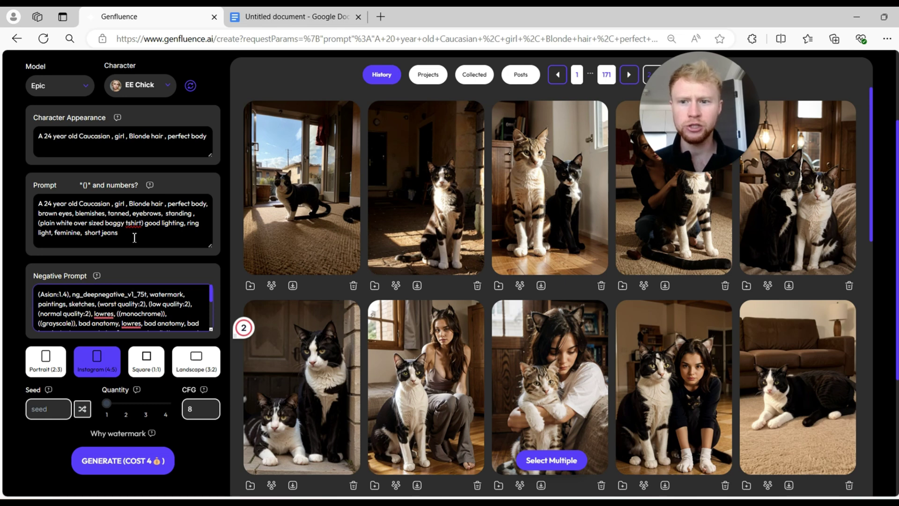
scroll(148, 306, down, 3)
scroll(147, 307, up, 3)
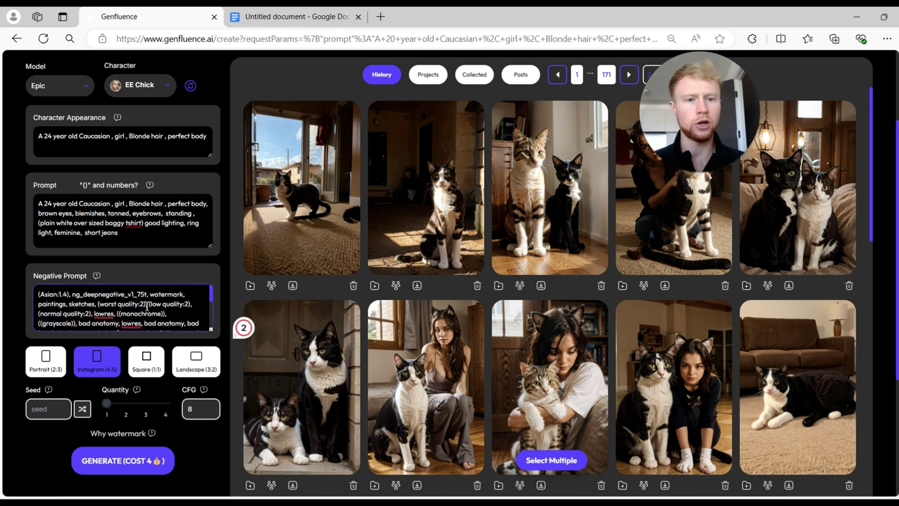
scroll(147, 307, down, 5)
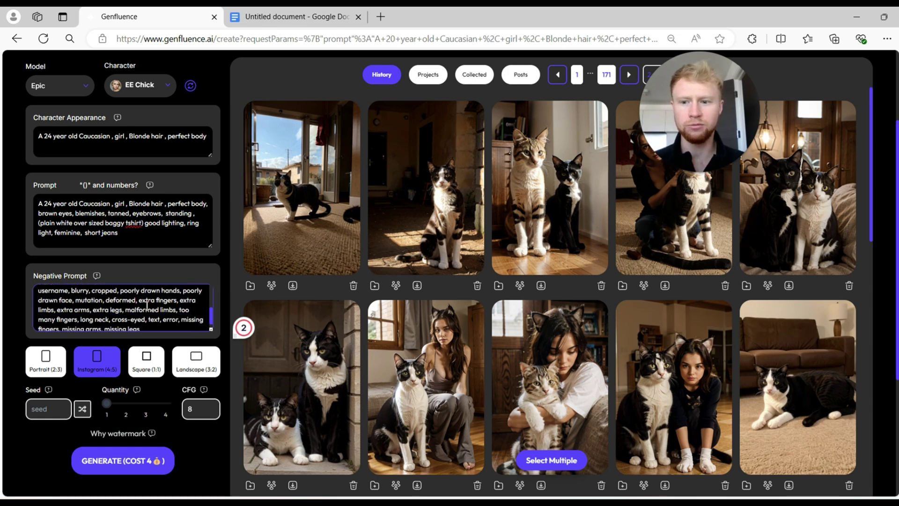
scroll(147, 307, up, 5)
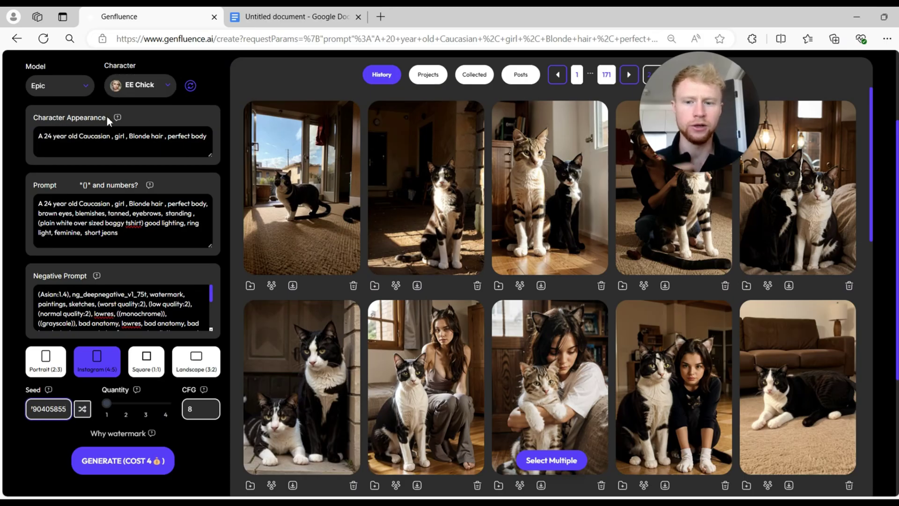
Generate the white crop t-shirt and jeans image and view it full size from History.
key(Return)
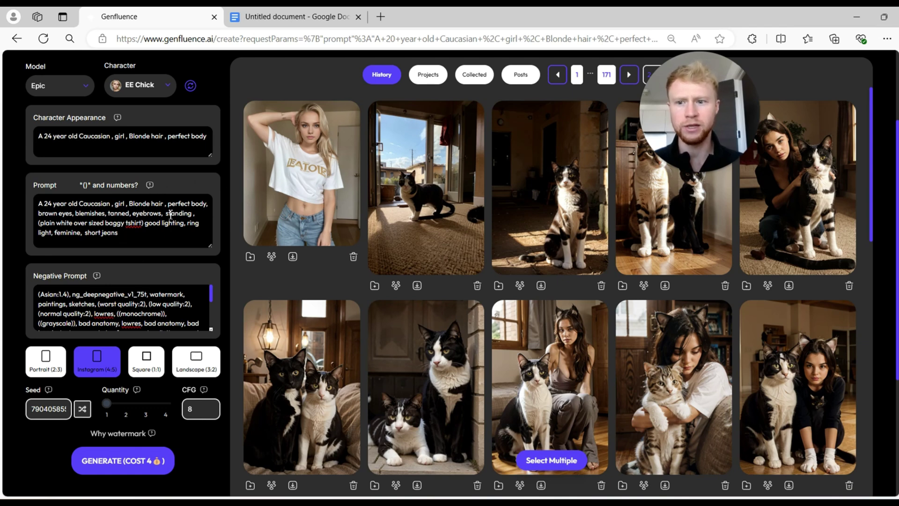
click(295, 188)
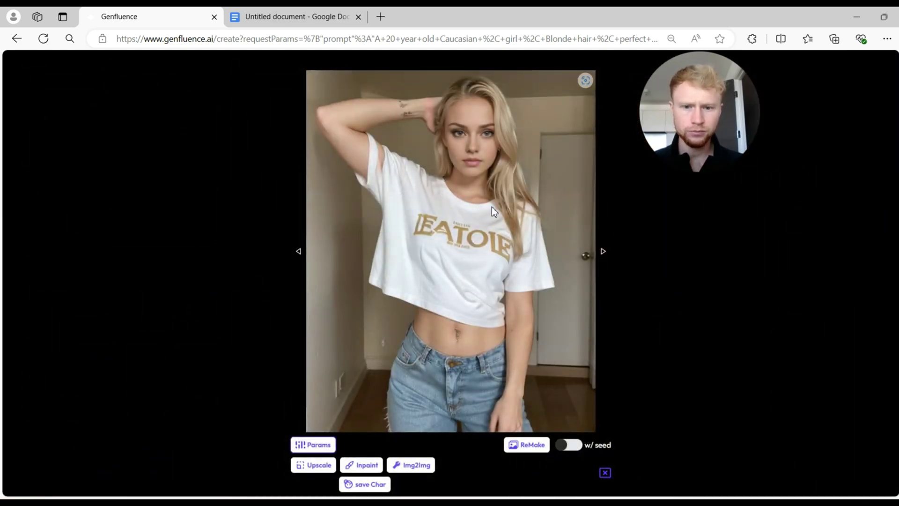
Close the full-size view of the white t-shirt image.
click(680, 257)
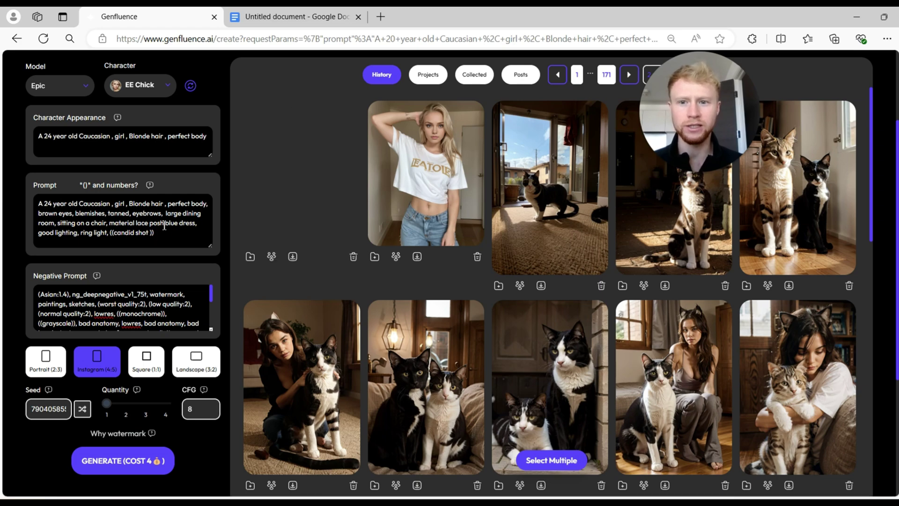
Review the blue-dress dining-room image and the next result in the full-size viewer.
click(298, 181)
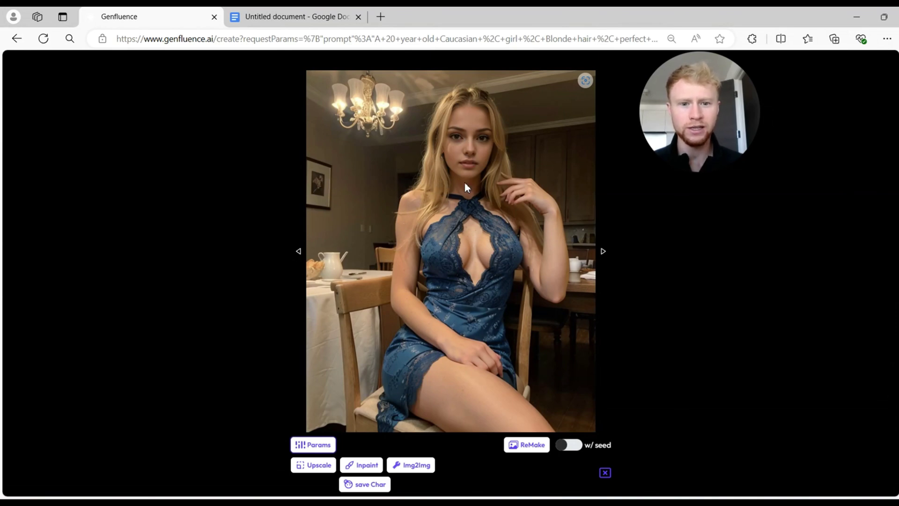
click(604, 253)
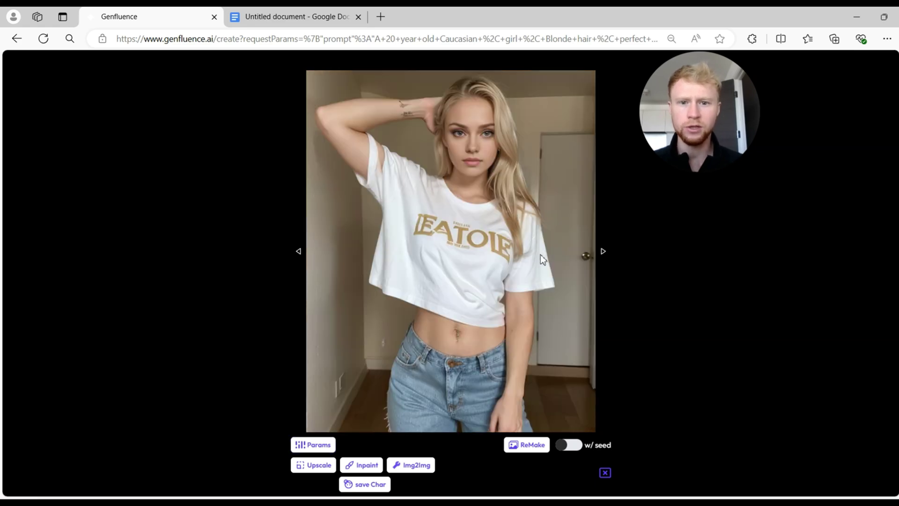
click(298, 253)
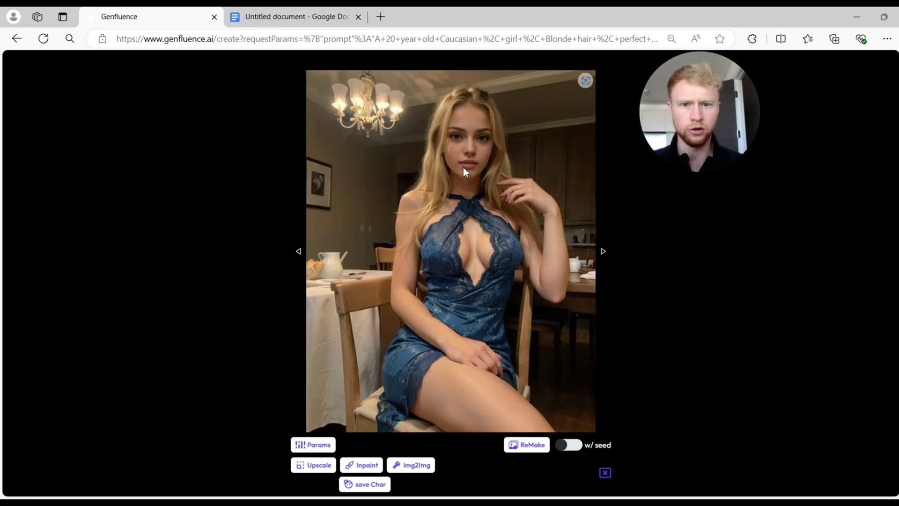
click(673, 269)
Wrap ring light in (( )) in the prompt and generate again.
click(170, 237)
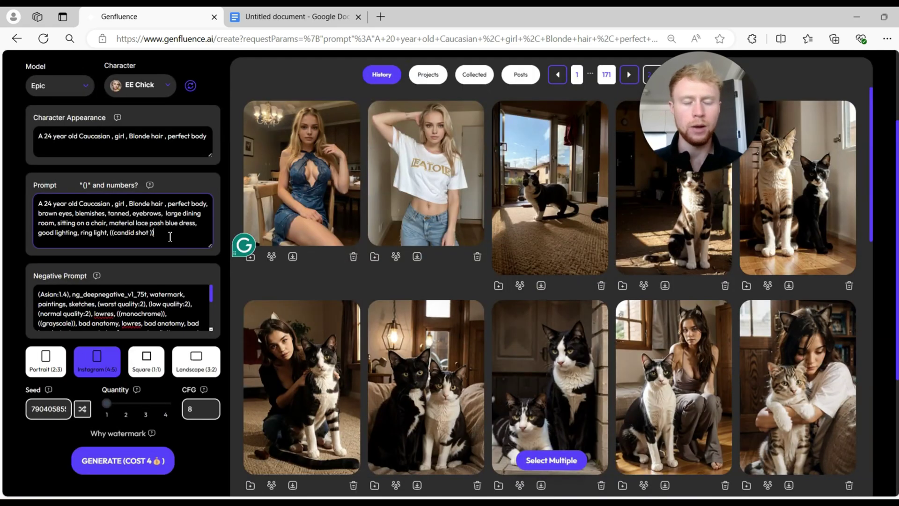
click(107, 232)
text()))
click(85, 233)
text((()
click(132, 457)
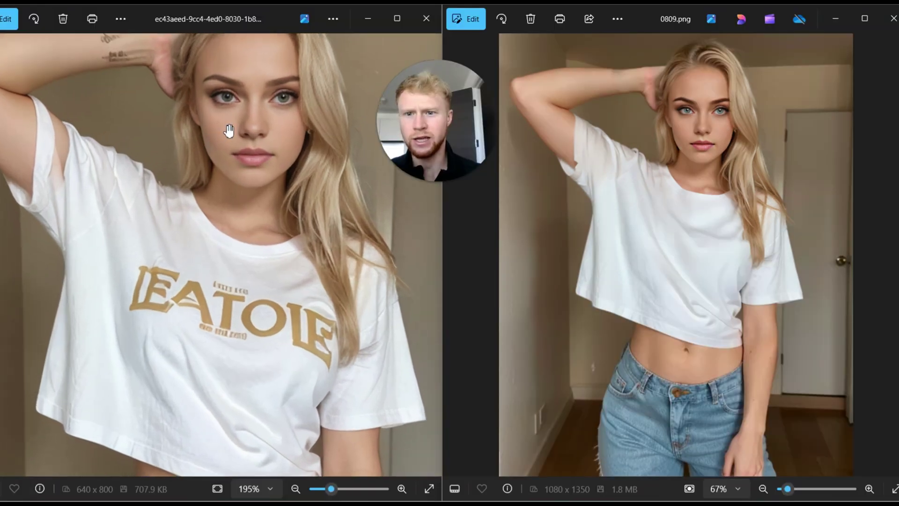
drag(227, 127, 231, 162)
scroll(226, 162, down, 1)
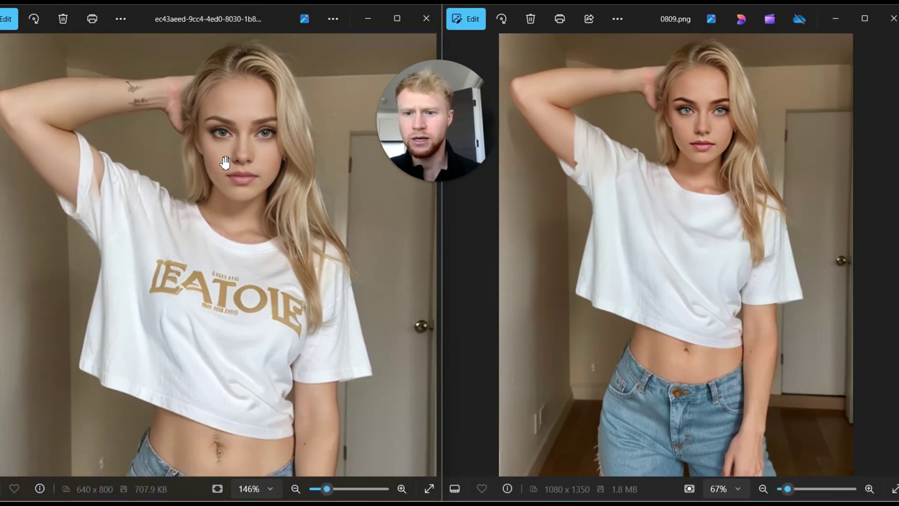
scroll(225, 162, down, 1)
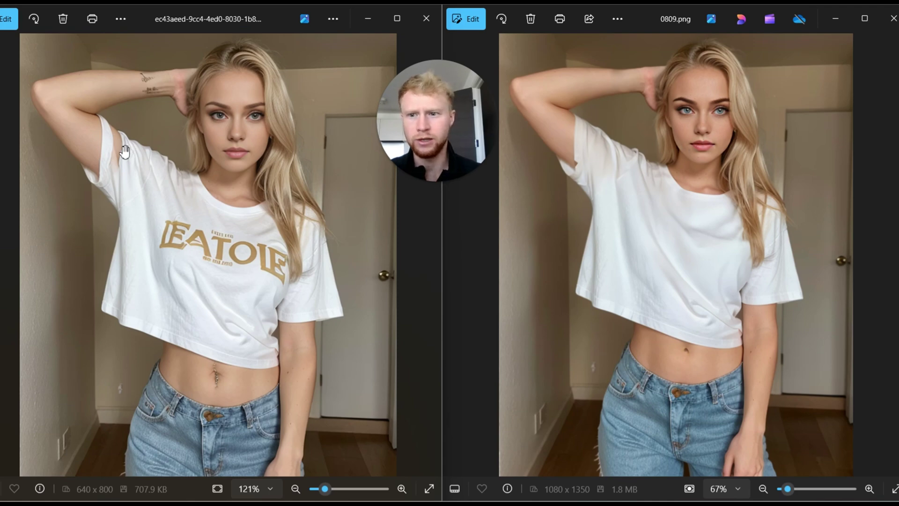
scroll(100, 145, up, 3)
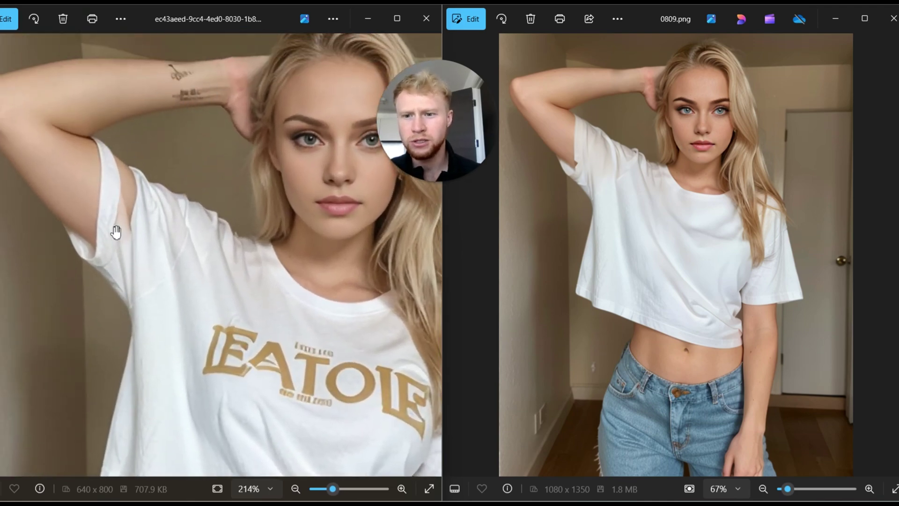
scroll(175, 237, down, 3)
scroll(264, 323, down, 2)
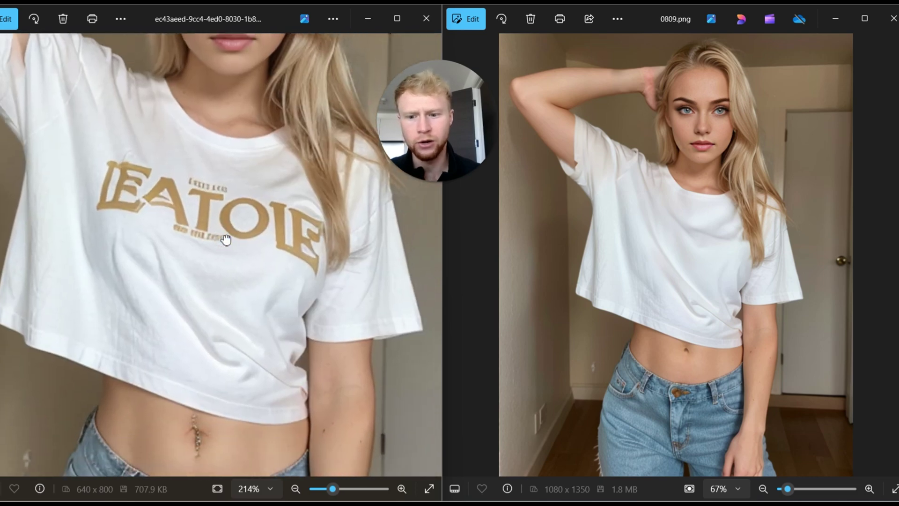
scroll(276, 302, up, 4)
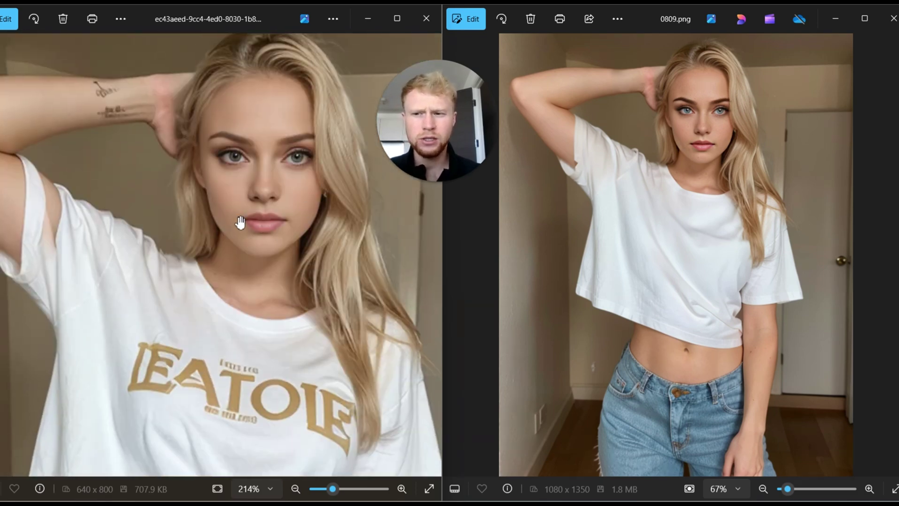
scroll(243, 232, down, 2)
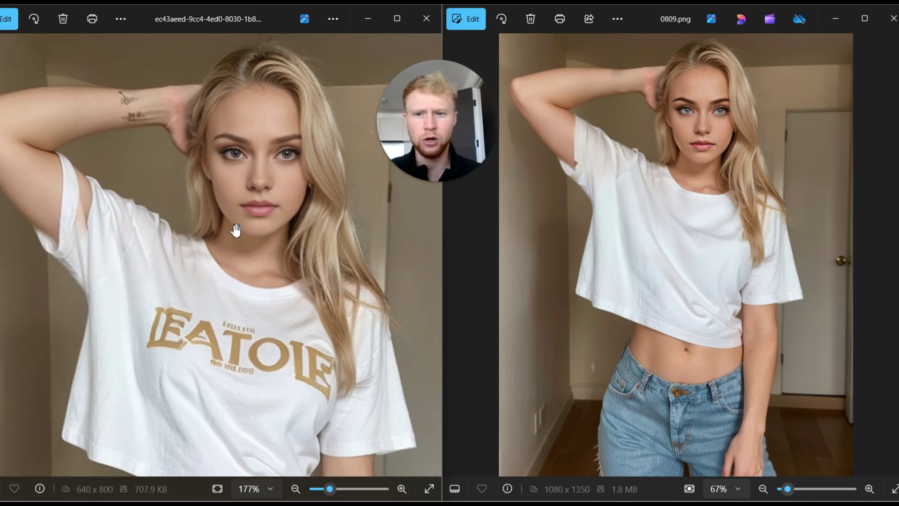
scroll(236, 230, down, 3)
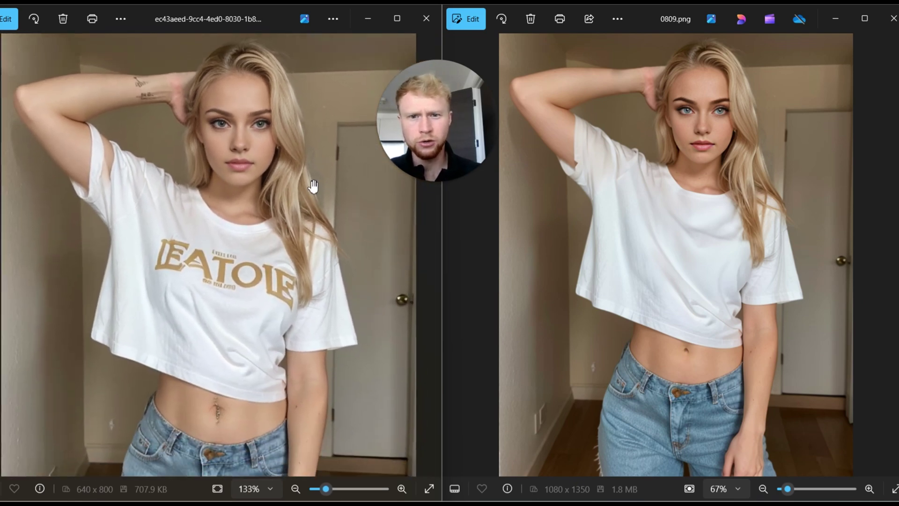
scroll(733, 175, up, 2)
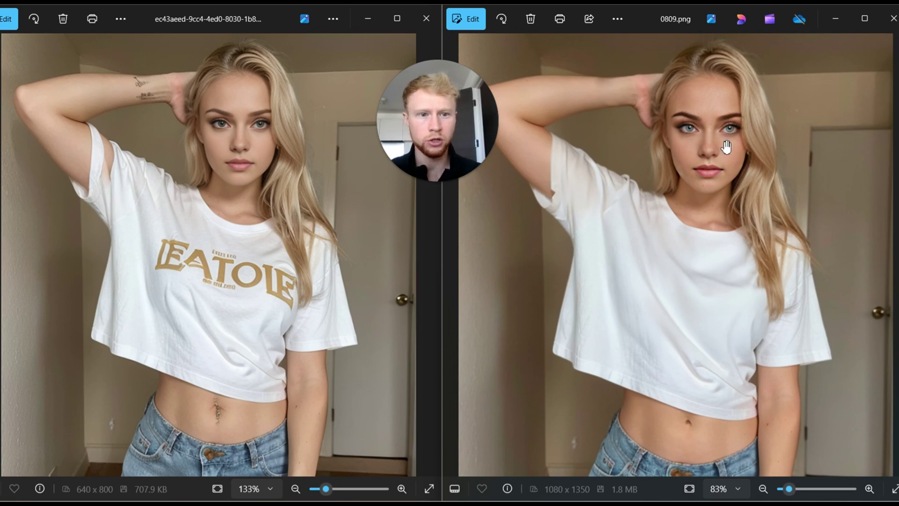
scroll(761, 137, up, 3)
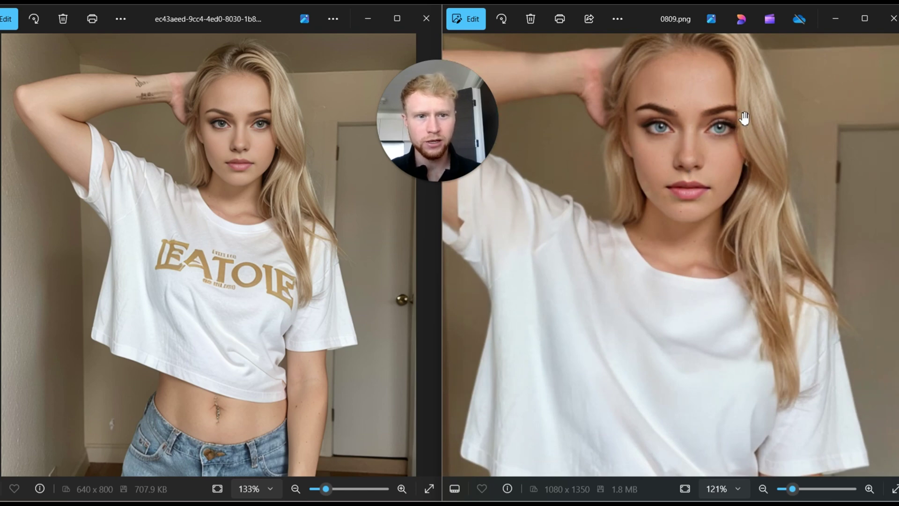
scroll(235, 127, up, 5)
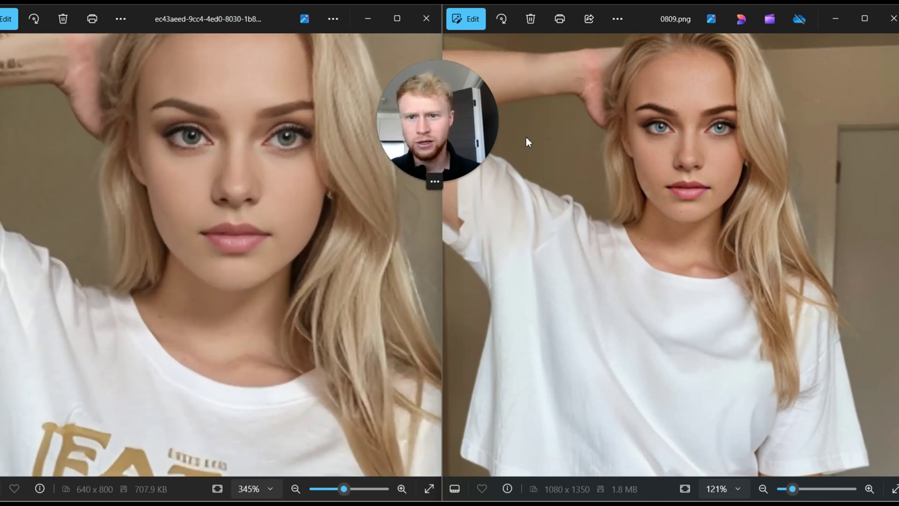
scroll(687, 157, up, 4)
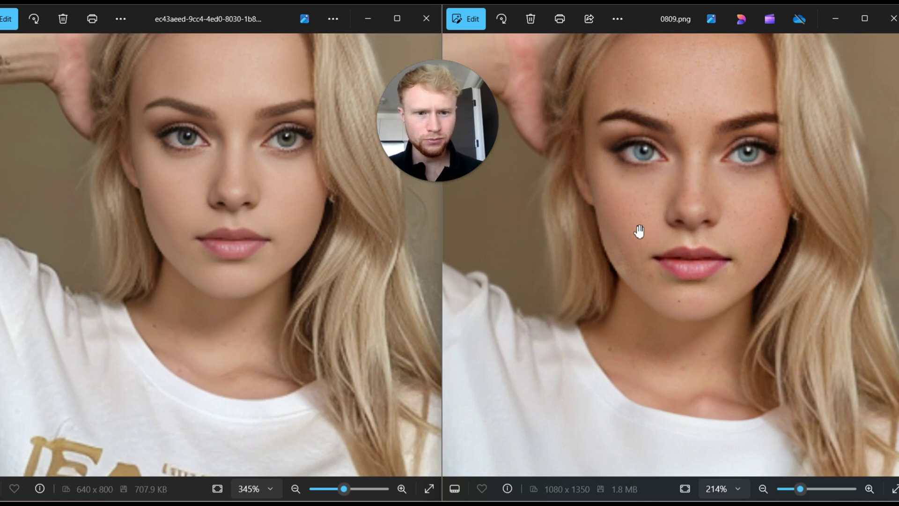
scroll(639, 231, down, 4)
scroll(201, 161, down, 2)
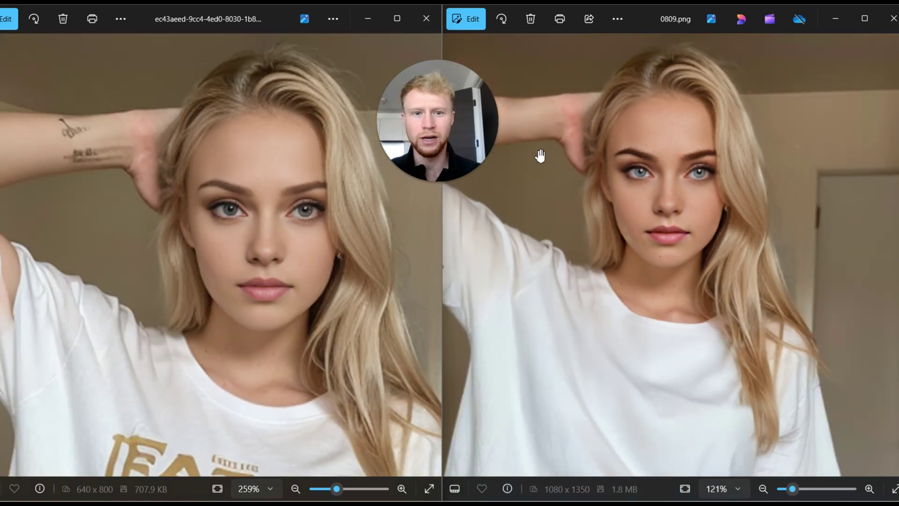
drag(540, 155, 614, 164)
drag(245, 283, 283, 286)
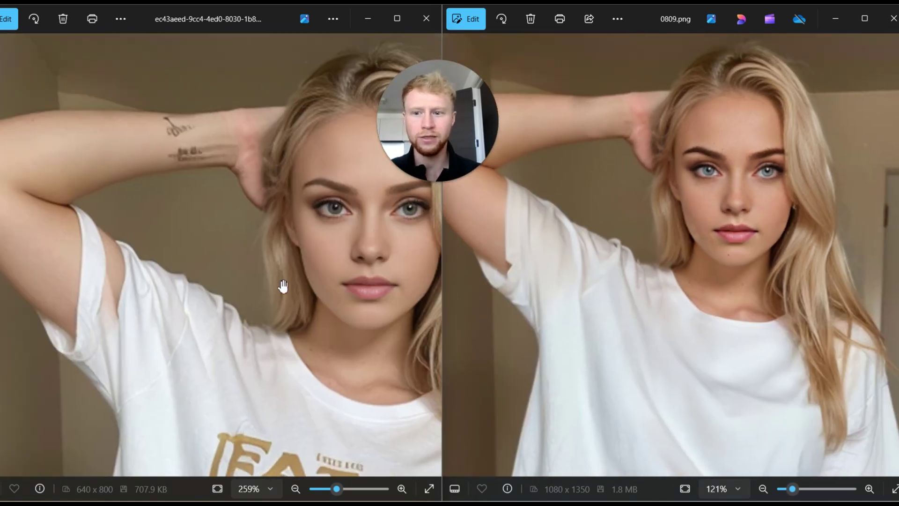
drag(371, 262, 315, 255)
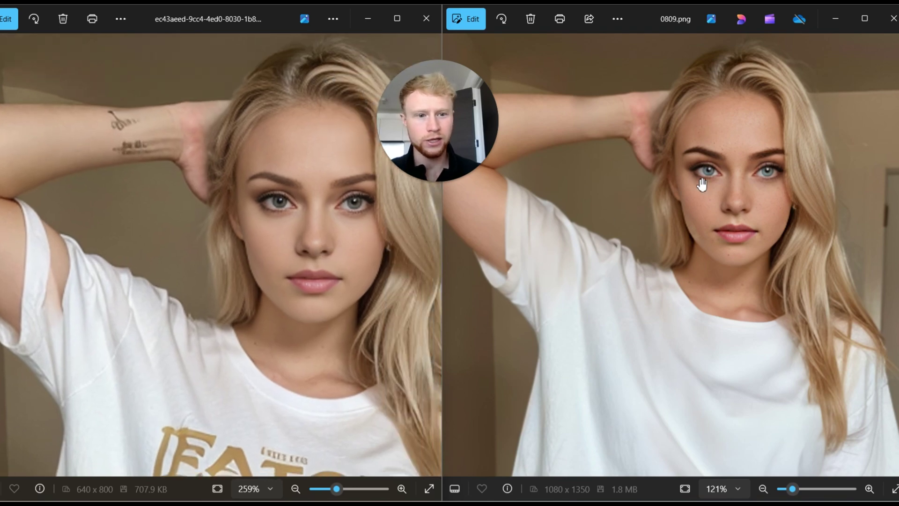
scroll(705, 221, down, 3)
scroll(326, 285, down, 1)
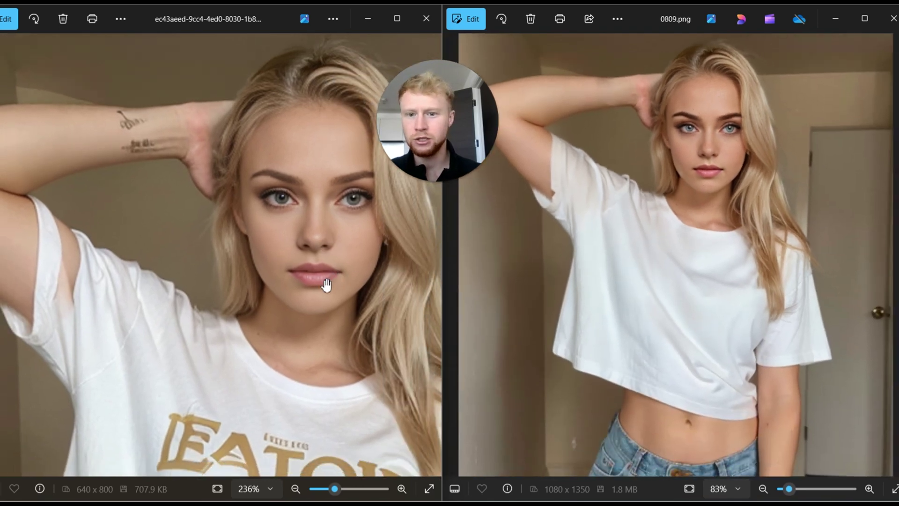
scroll(326, 285, down, 4)
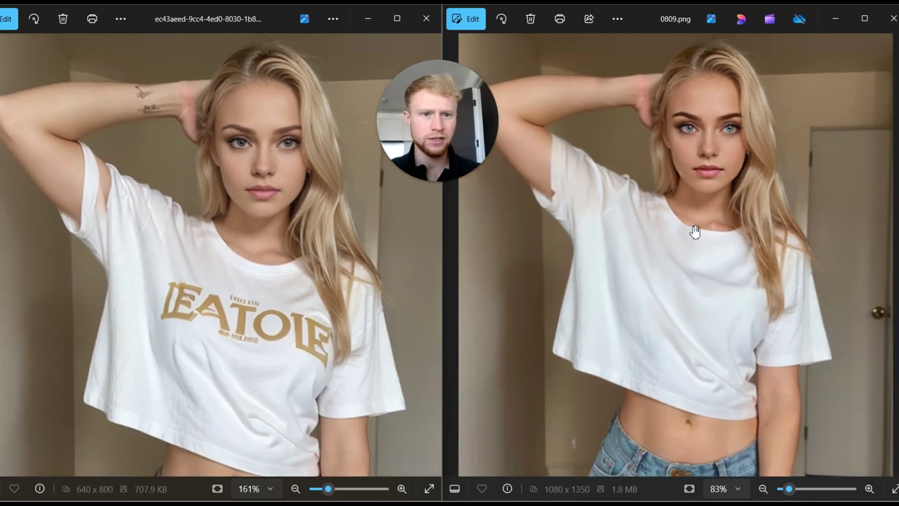
scroll(693, 196, down, 1)
key(ctrl+minus)
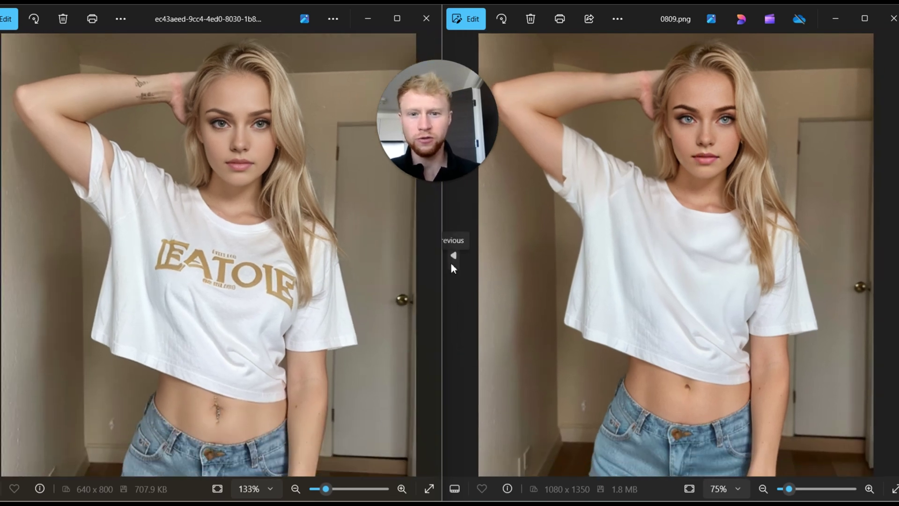
click(452, 265)
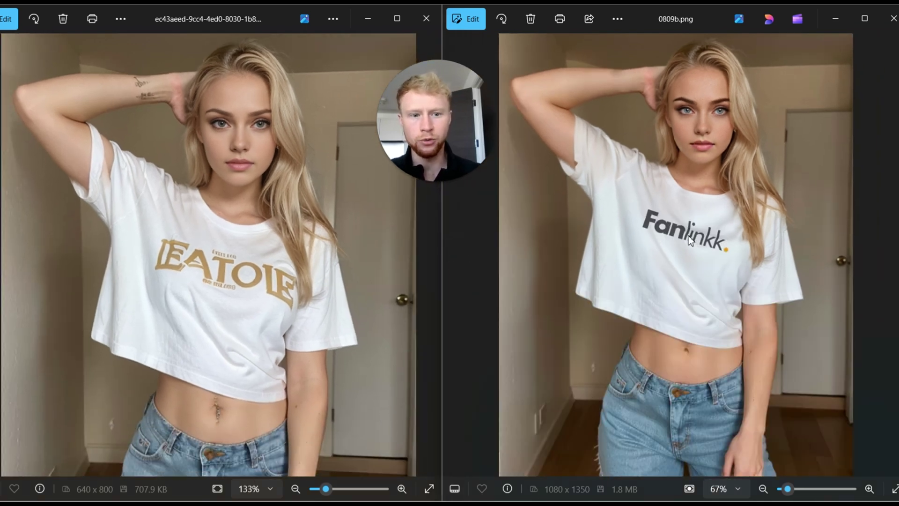
Bring up the 0809b.png Fanlinkk-shirt reference in the right Photos window.
scroll(271, 280, down, 2)
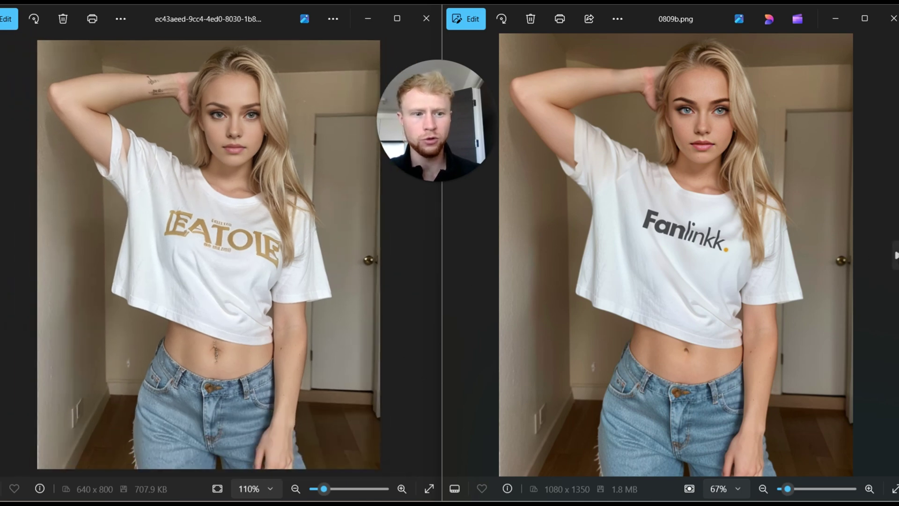
key(Right)
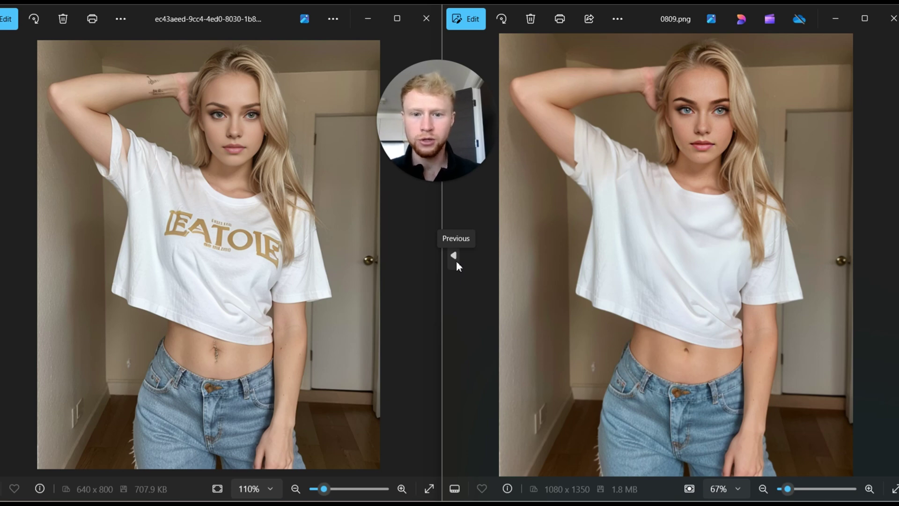
click(455, 257)
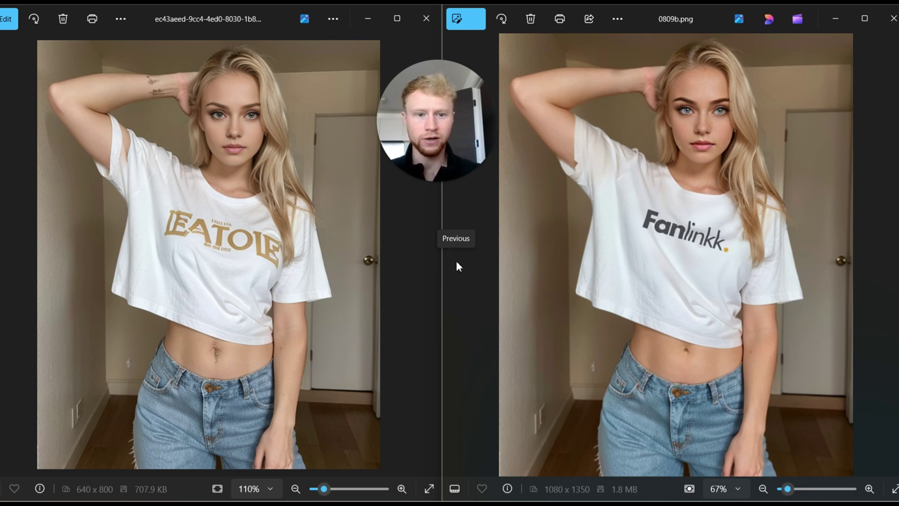
Zoom in on the "Fanlinkk." logo on the reference shirt and back out.
scroll(693, 240, up, 3)
scroll(708, 247, up, 5)
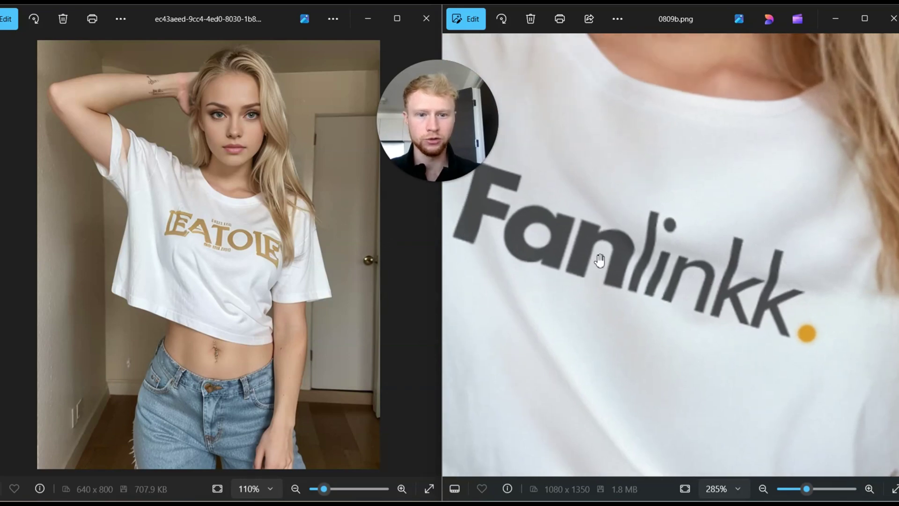
scroll(616, 279, down, 6)
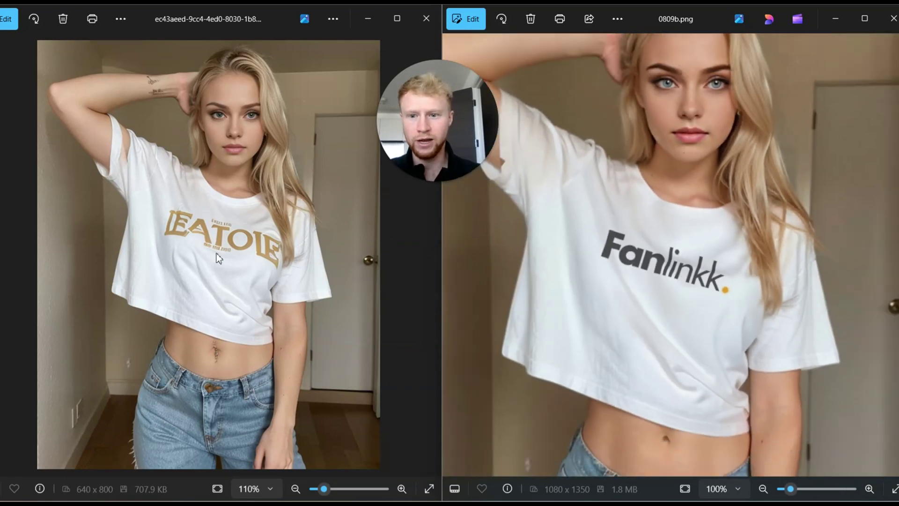
scroll(201, 246, up, 3)
scroll(200, 246, down, 4)
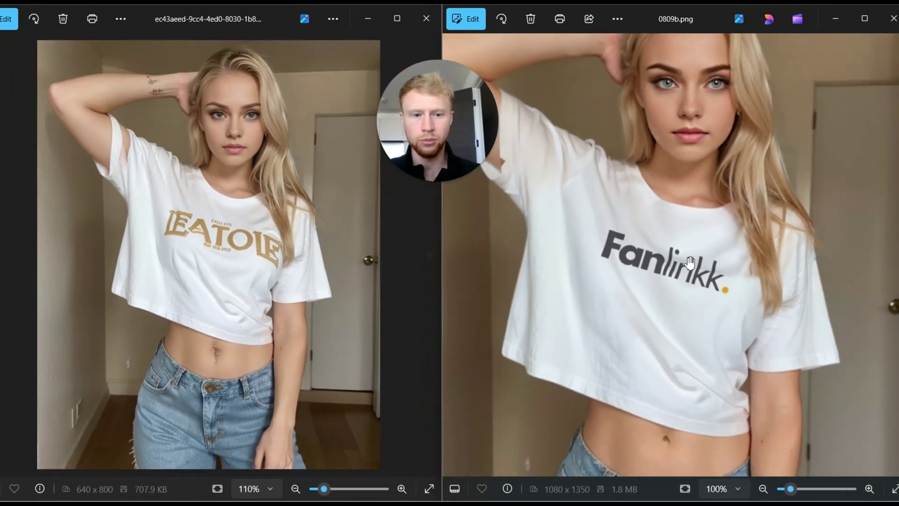